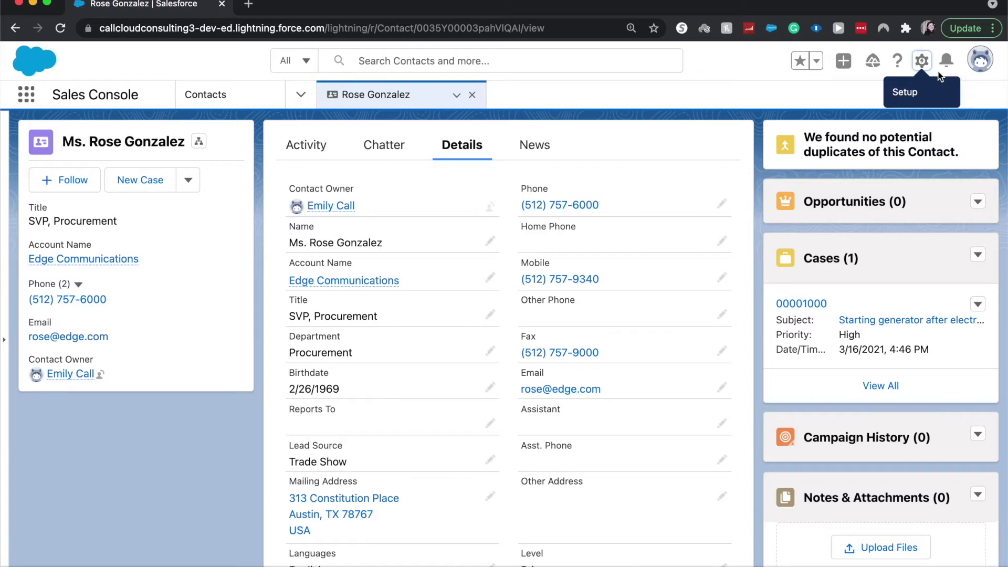
Open the Contact object's Account Name field from Setup's Fields & Relationships list
click(922, 60)
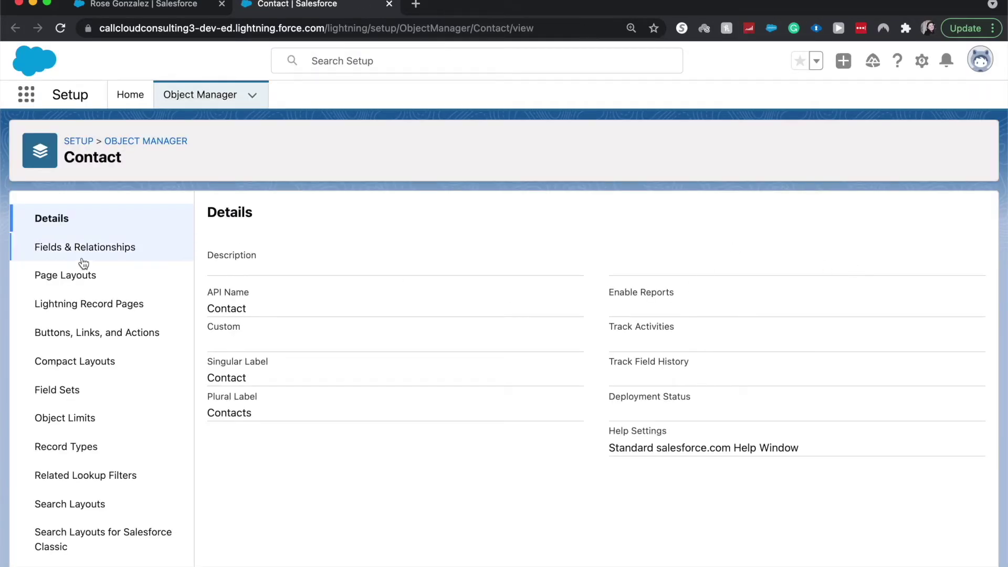
click(83, 248)
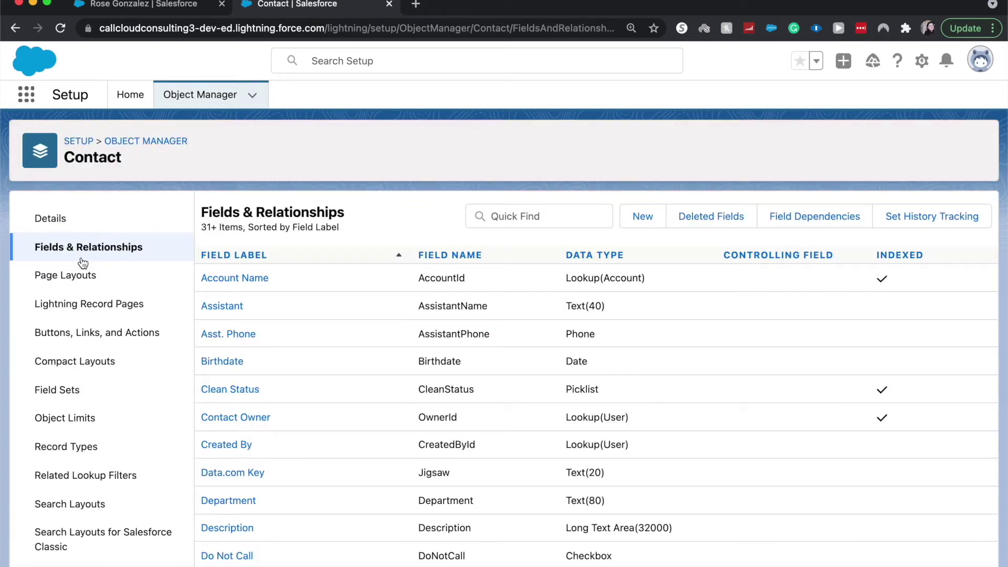
click(228, 281)
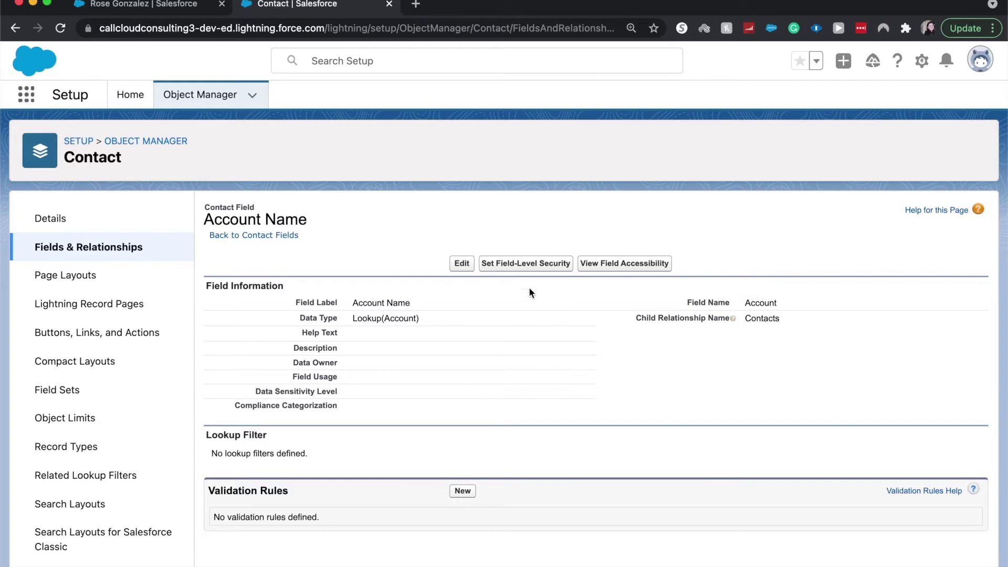
Edit the Account Name field and show its lookup filter settings and suggested criteria
click(463, 265)
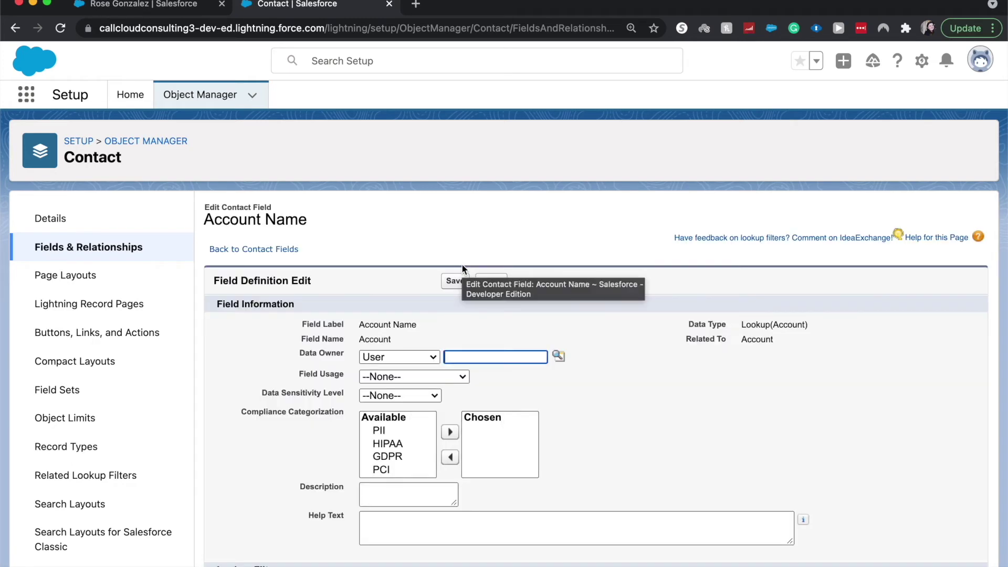
scroll(461, 264, down, 1)
scroll(462, 264, down, 2)
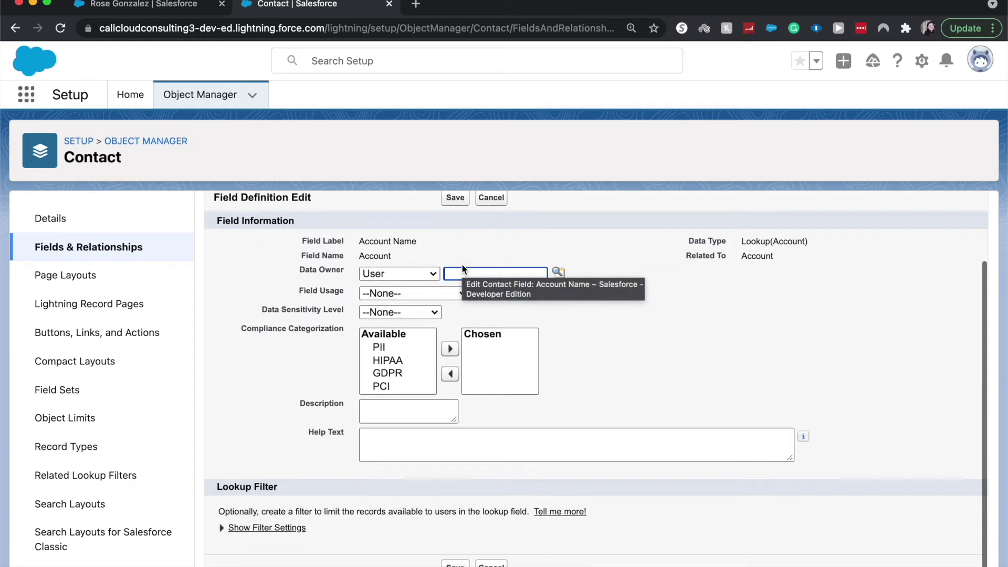
click(267, 528)
scroll(339, 521, down, 3)
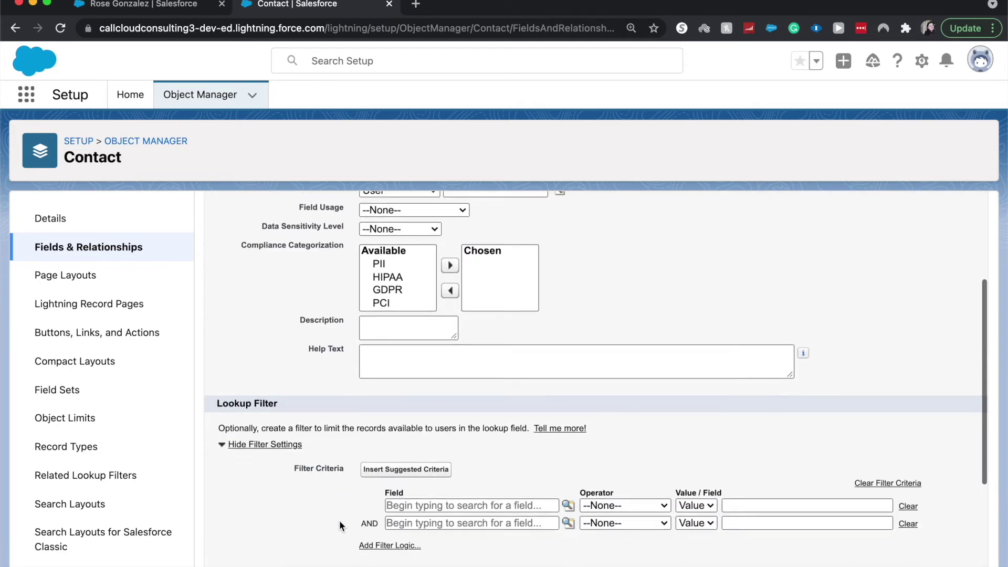
scroll(339, 521, down, 2)
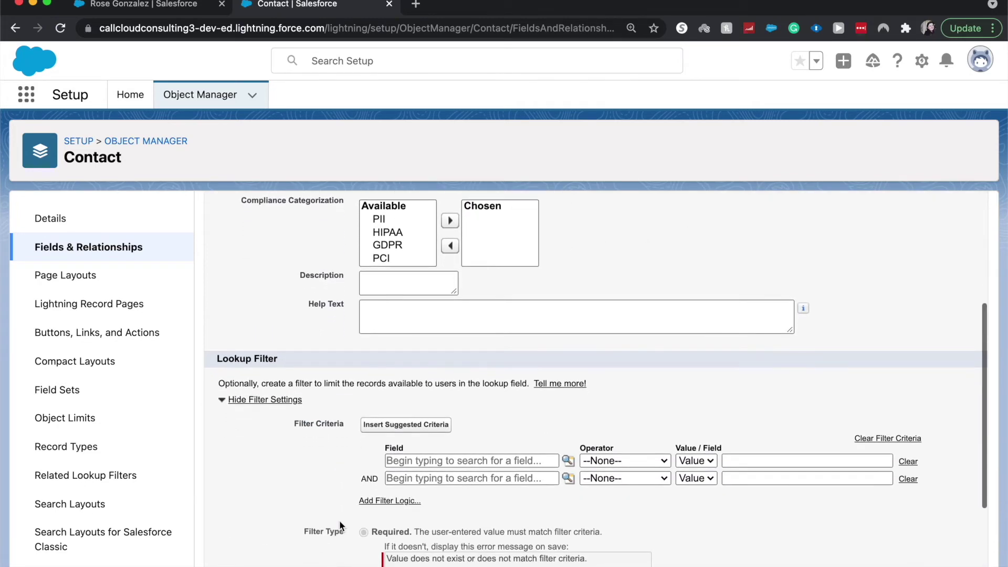
click(371, 426)
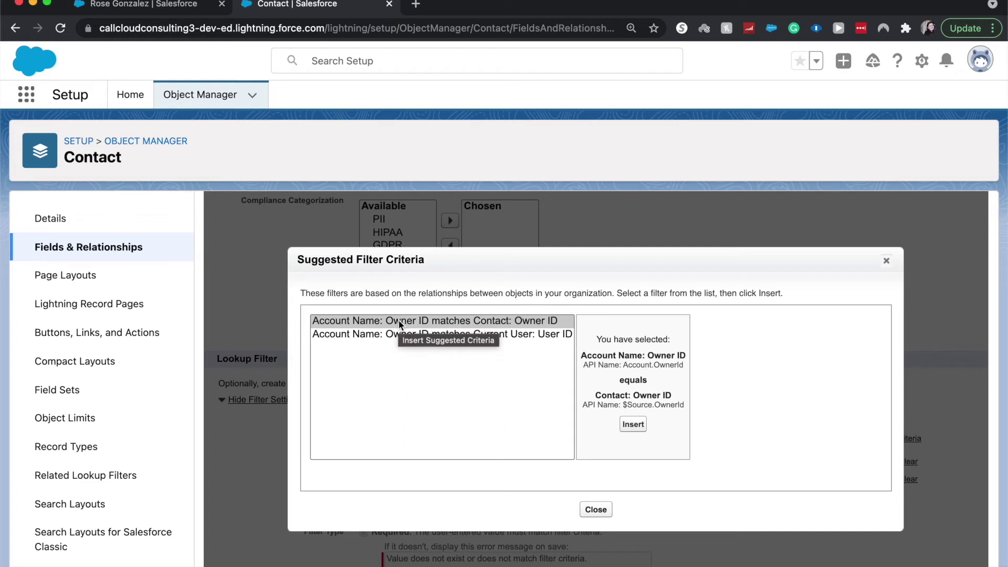
Insert the suggested criterion 'Account Name: Owner ID matches Contact: Owner ID' into the filter
click(399, 322)
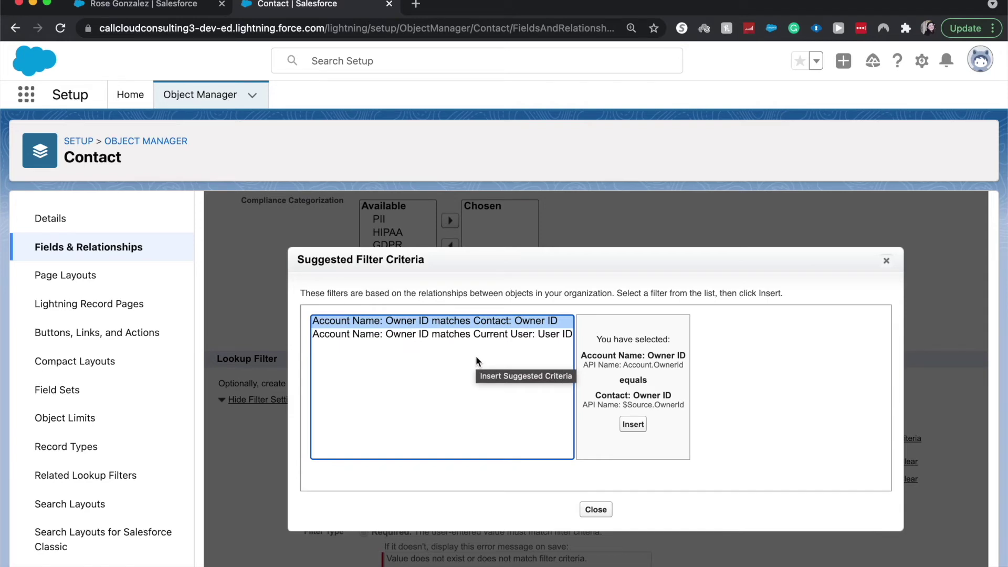
click(634, 424)
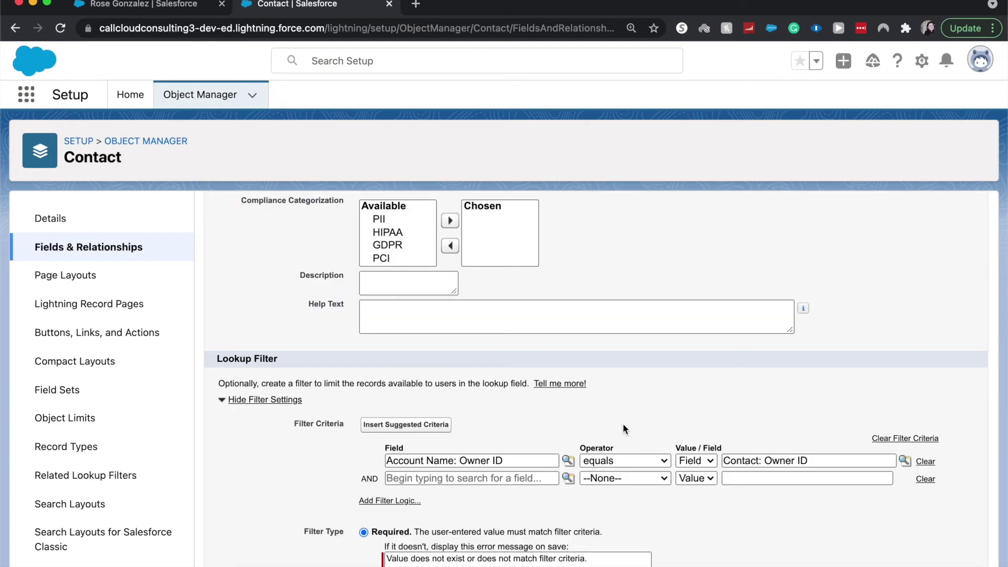
scroll(706, 481, down, 3)
scroll(675, 460, down, 1)
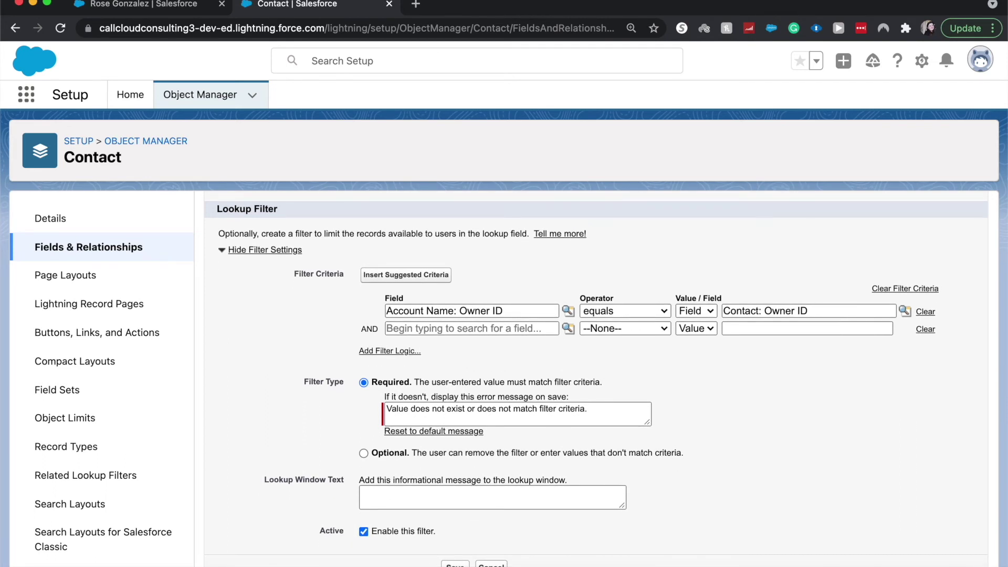
Save the required, active lookup filter and return to the contact record tab
click(456, 565)
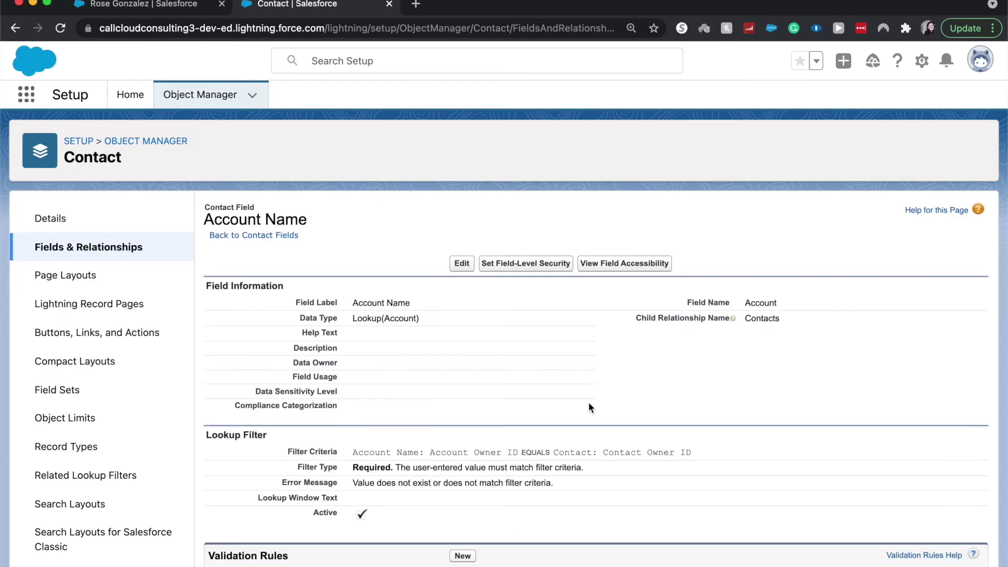
scroll(371, 283, down, 1)
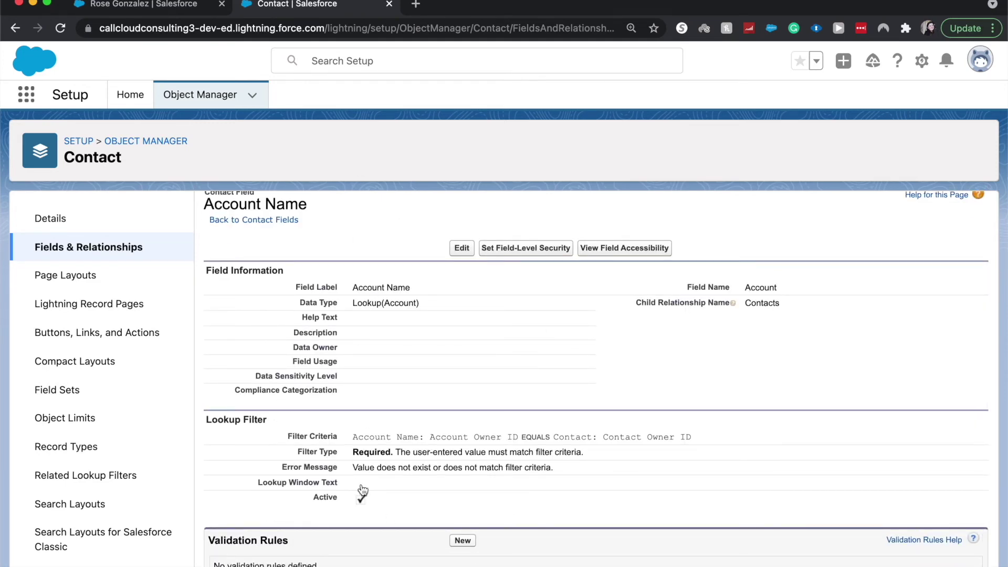
key(ctrl+shift+Tab)
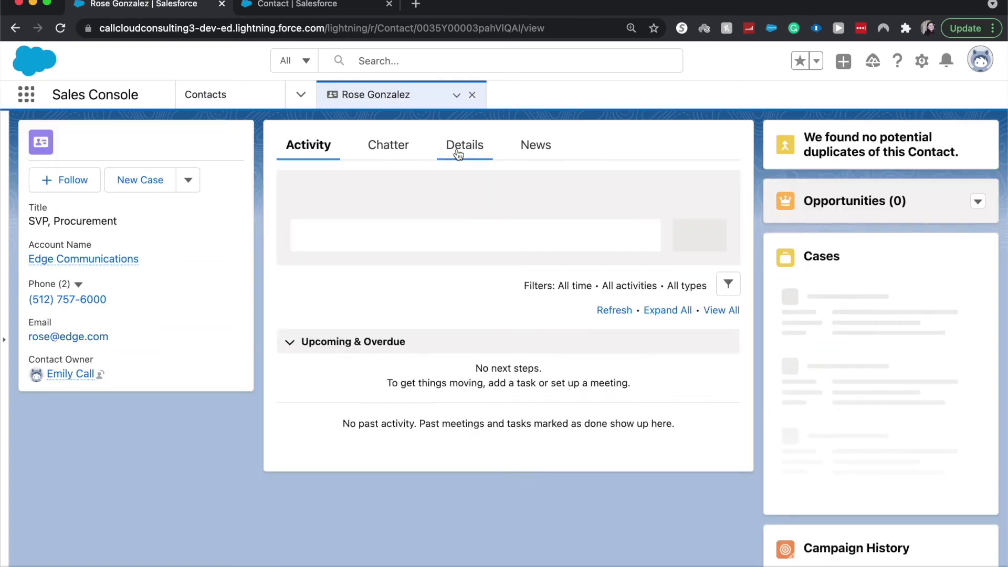
Clear Edge Communications from Rose Gonzalez's Account Name in the Details tab
click(457, 150)
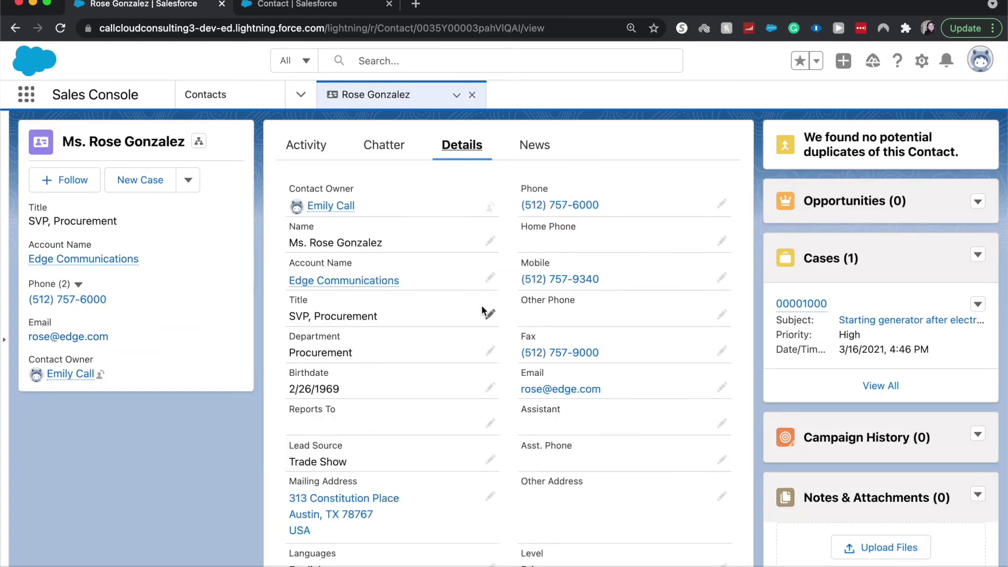
click(487, 279)
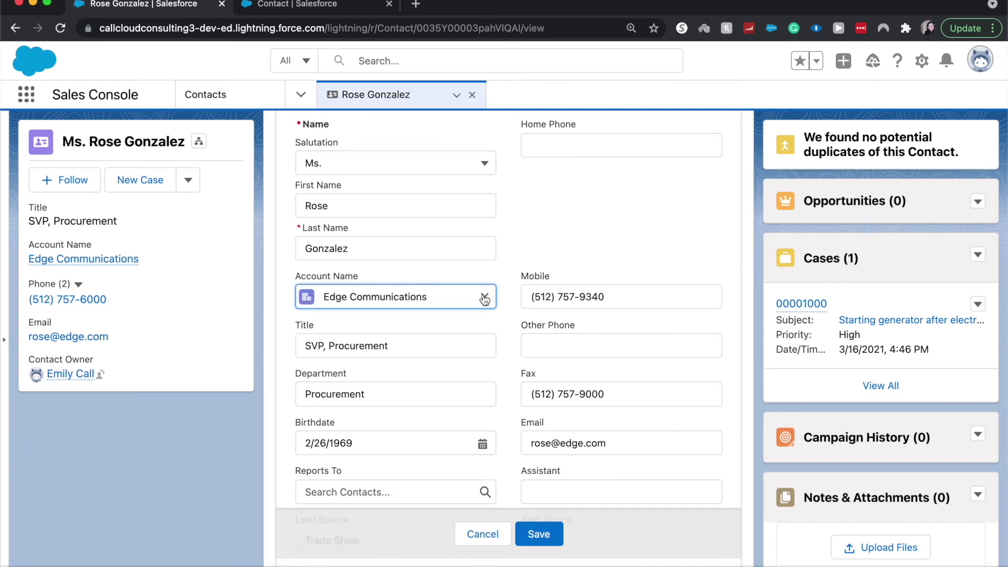
click(484, 297)
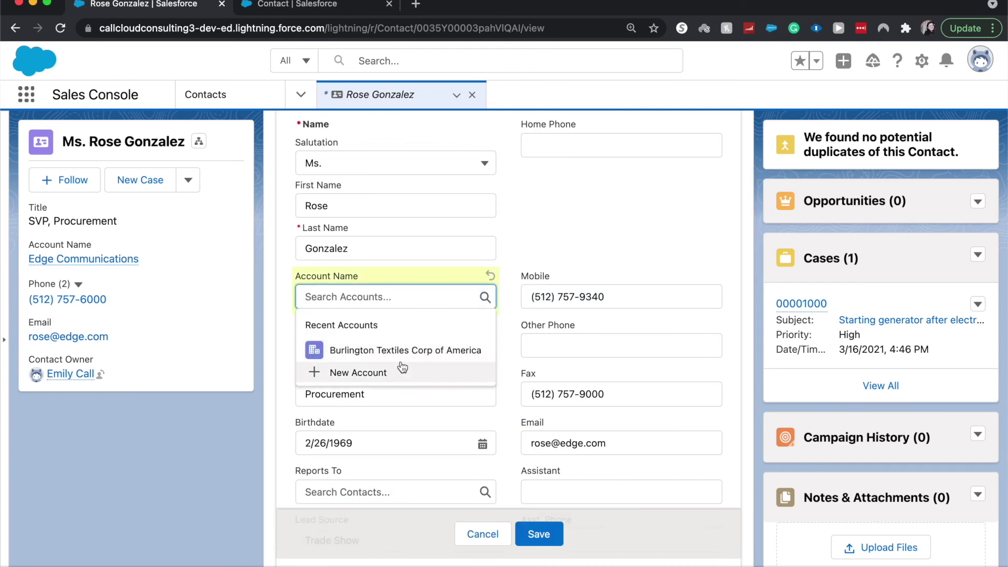